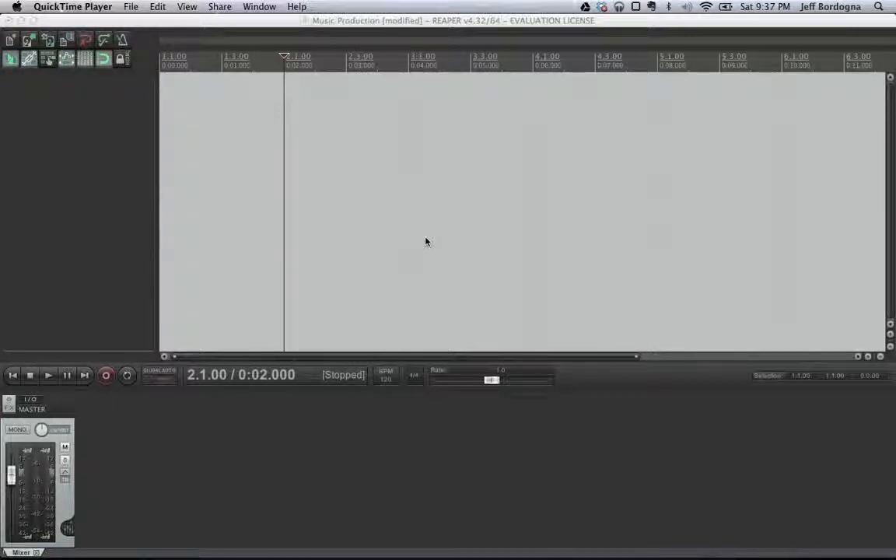
click(48, 199)
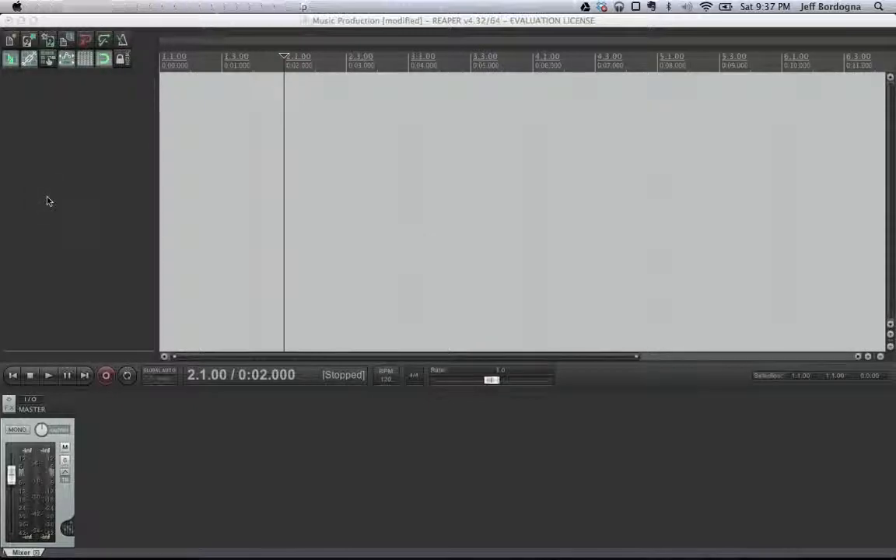
click(70, 4)
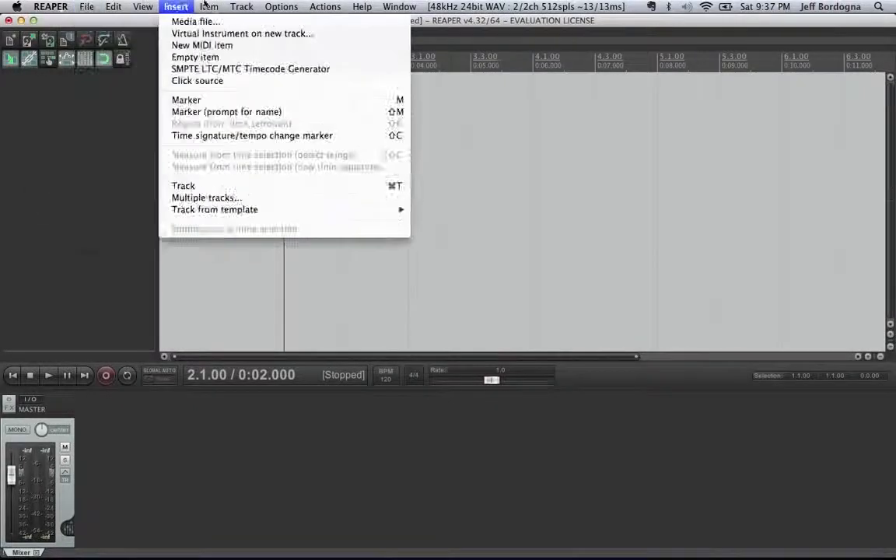
click(263, 5)
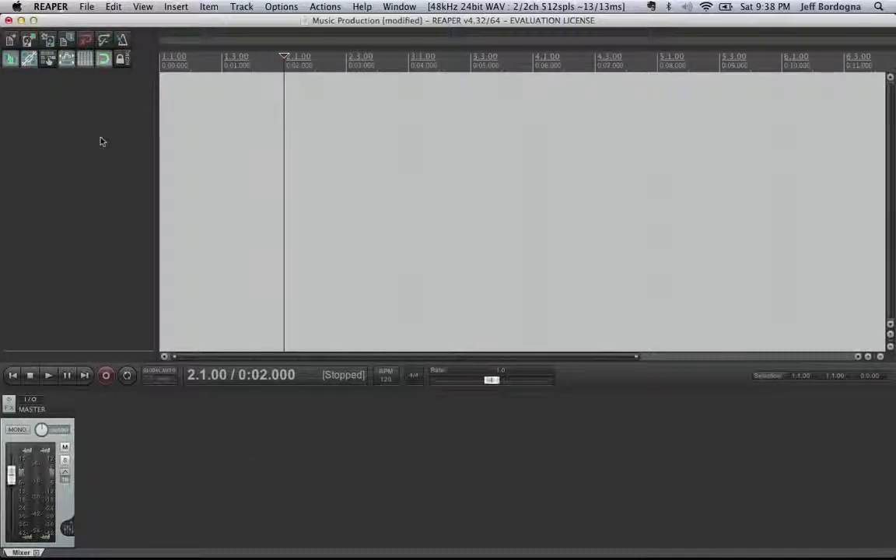
Save the project as Music Production with a subdirectory created for it, replacing the existing file.
click(86, 7)
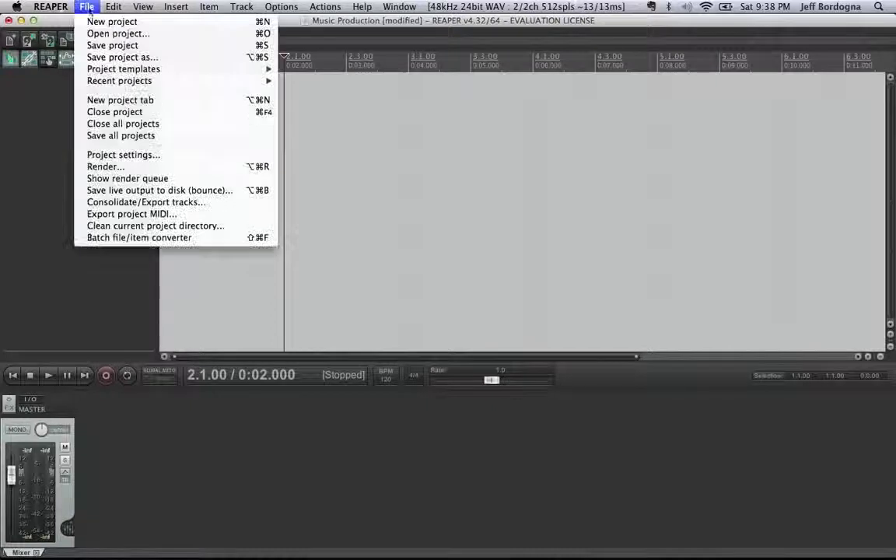
click(117, 57)
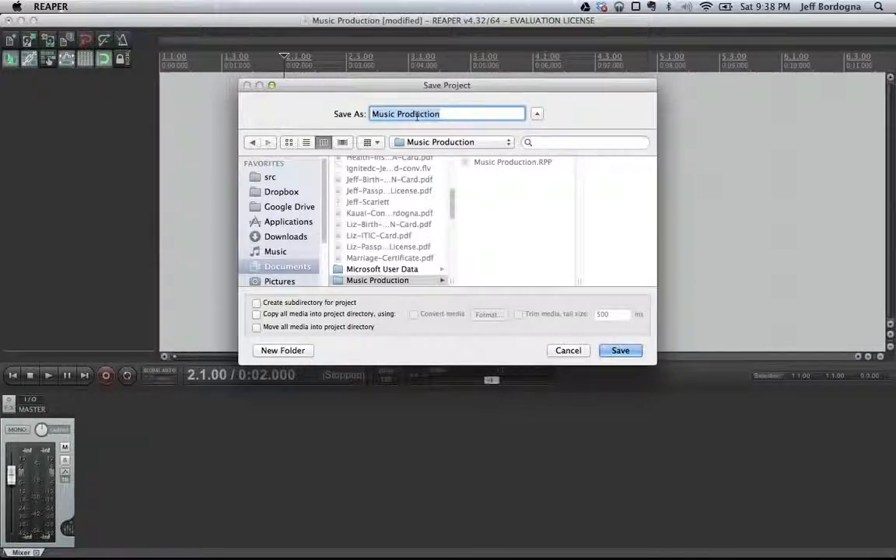
click(296, 304)
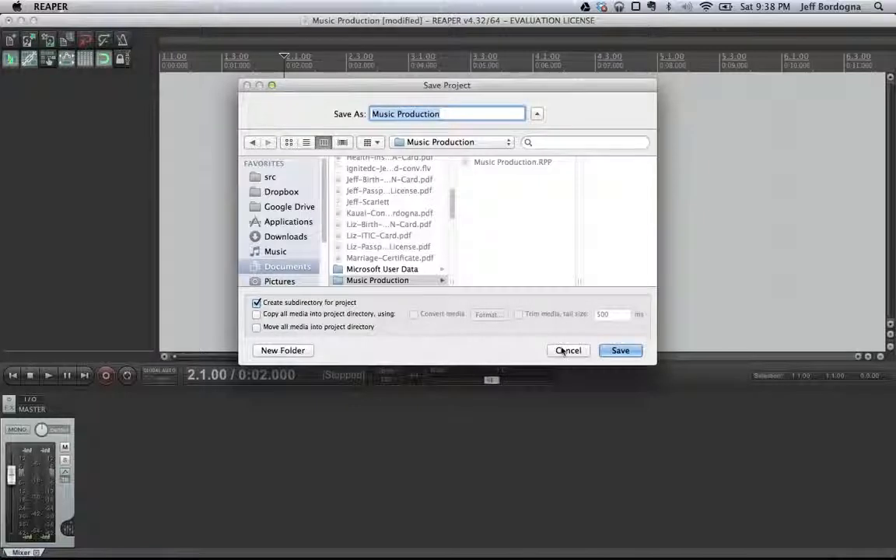
click(620, 351)
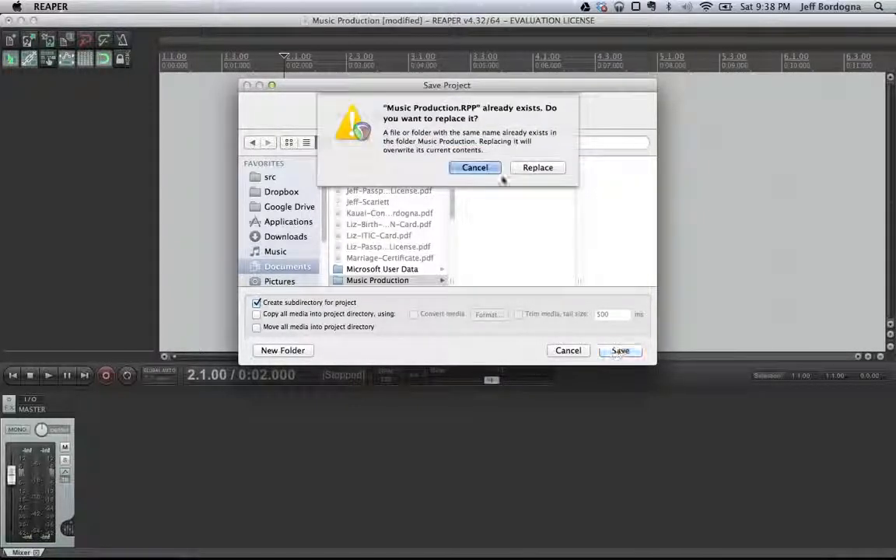
click(533, 170)
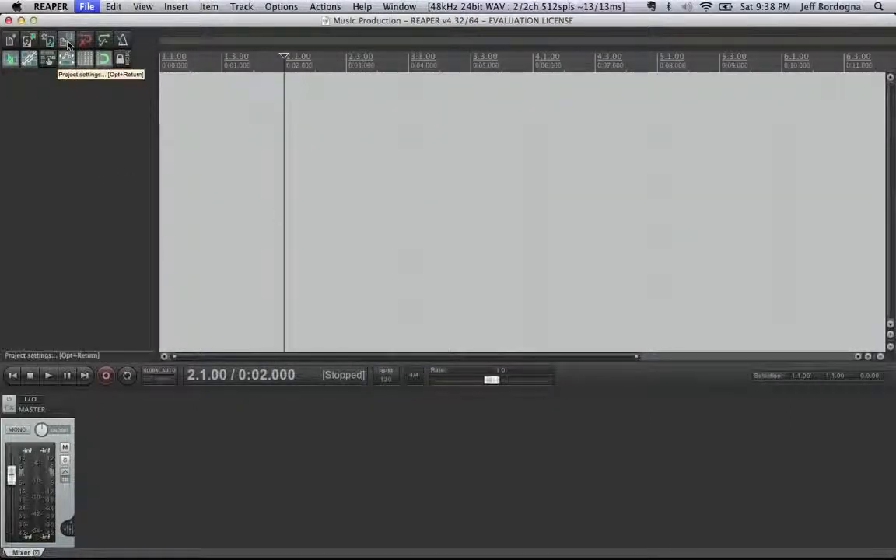
Check the project sample rate and the audio format for new recordings in the project settings, and accept them.
click(67, 45)
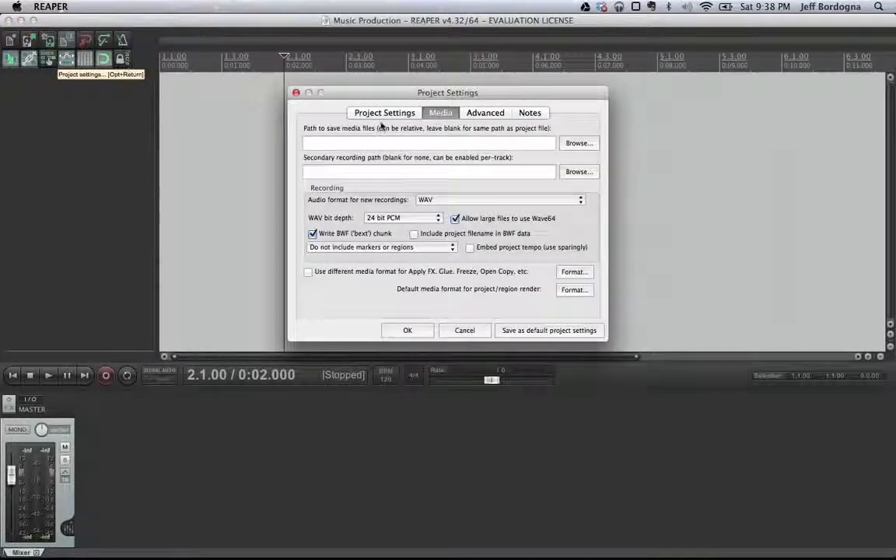
click(385, 114)
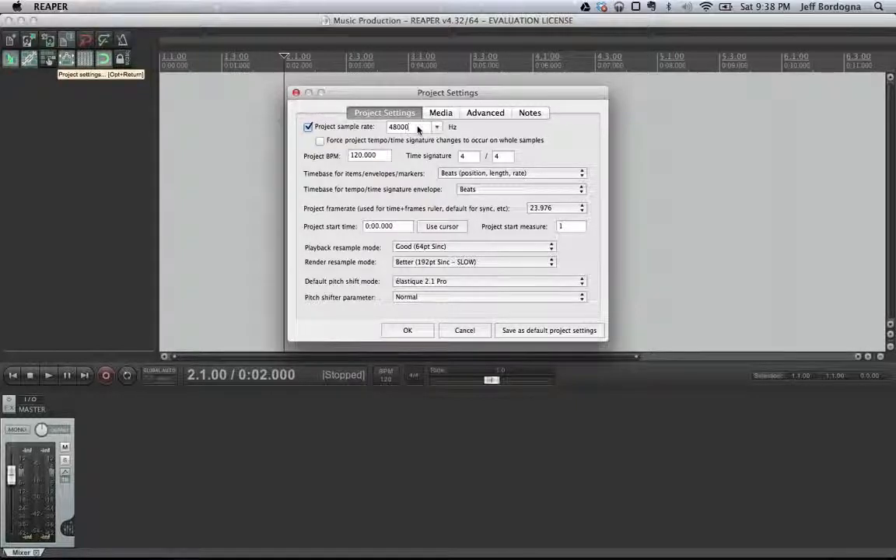
click(440, 113)
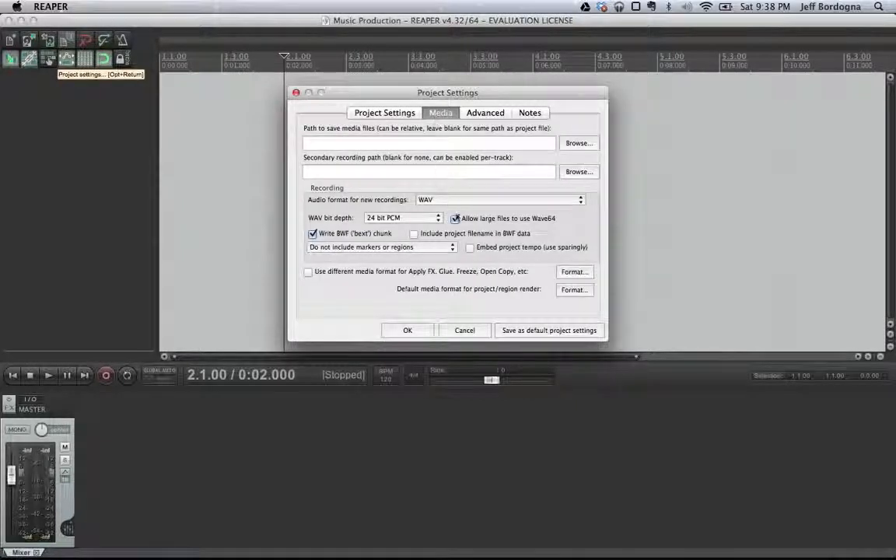
click(450, 200)
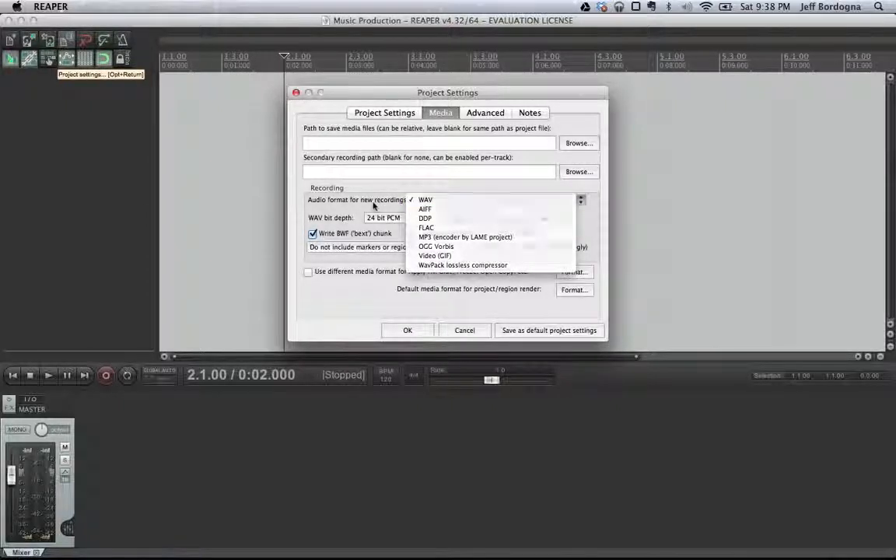
click(372, 203)
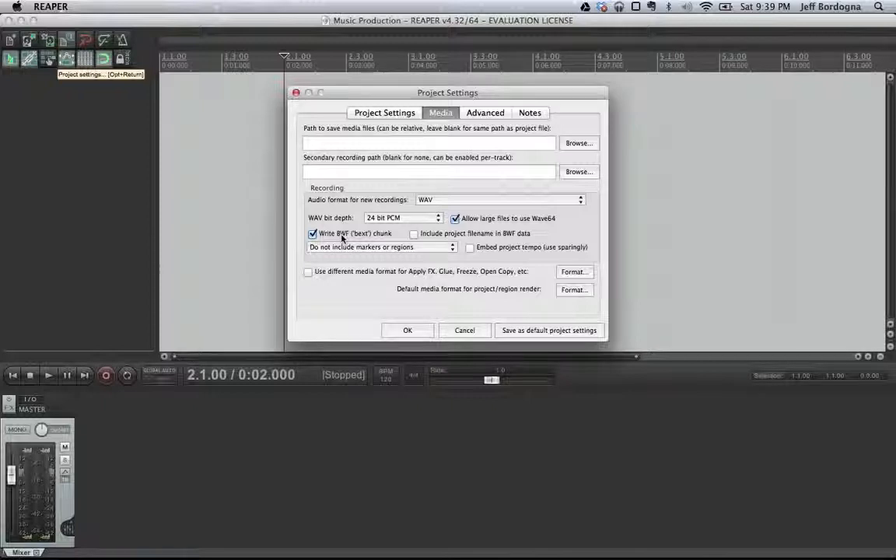
click(407, 331)
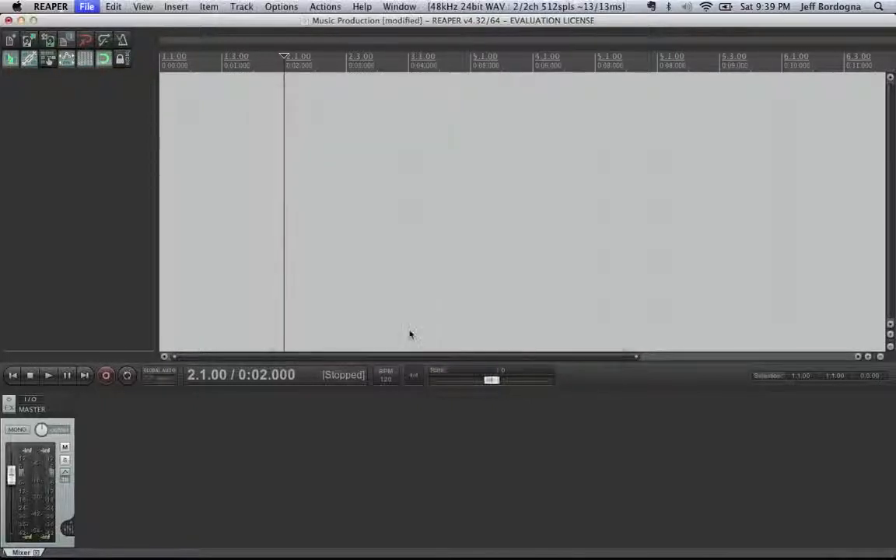
Select Scarlett 2i2 USB as the audio device in the preferences.
click(114, 6)
mouse_move(95, 7)
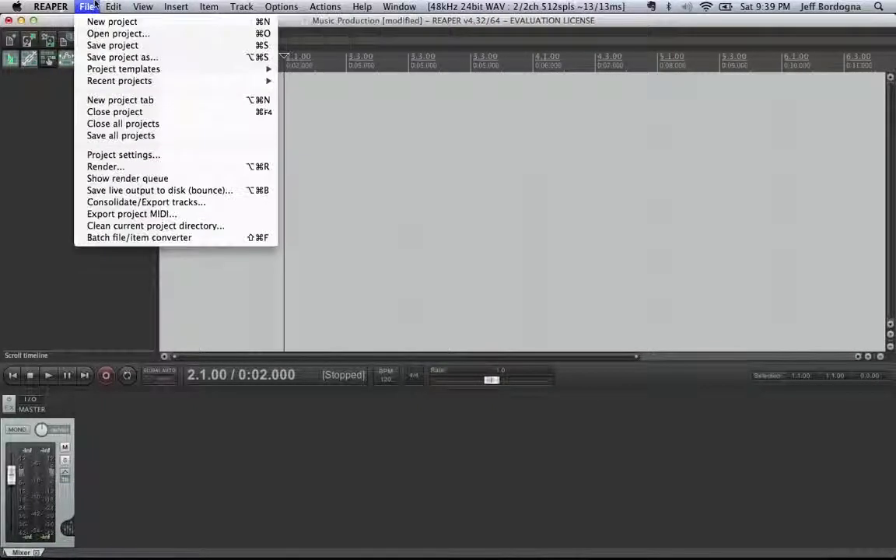
mouse_move(51, 6)
click(71, 43)
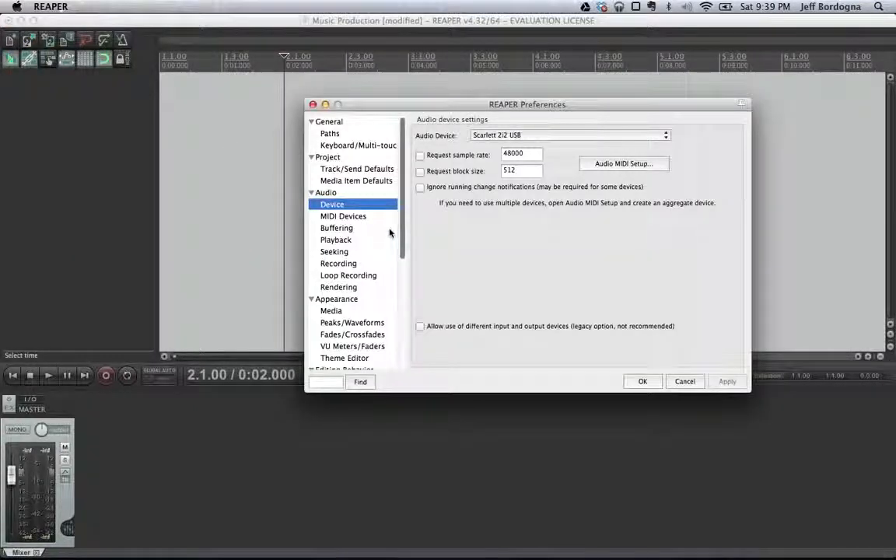
click(552, 137)
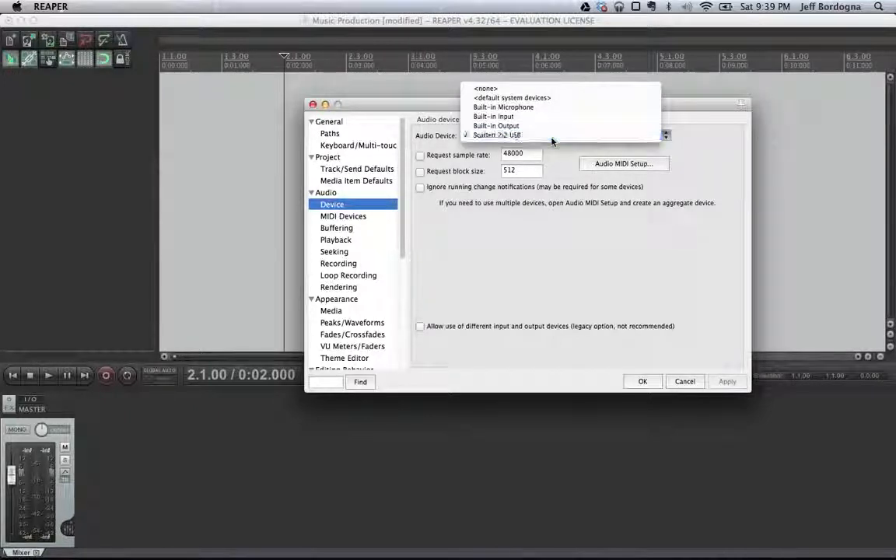
click(552, 137)
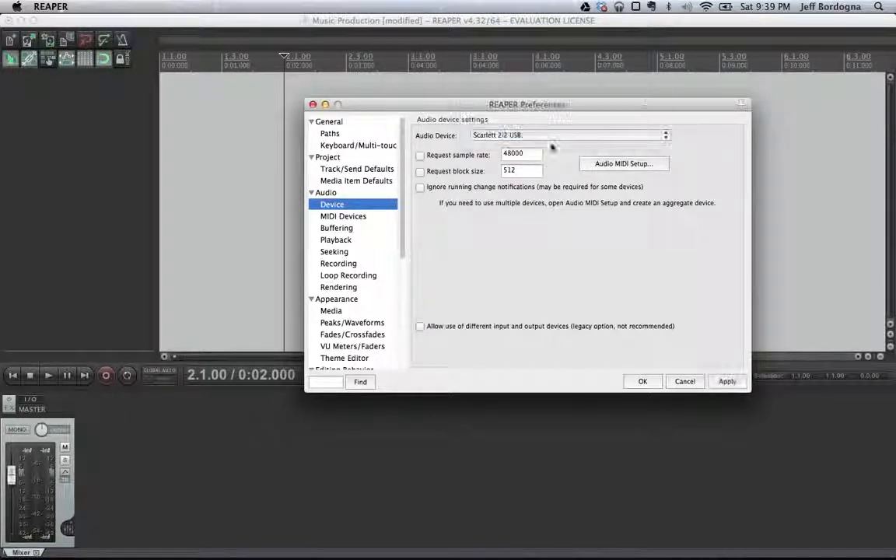
Check the media buffer size in the audio buffering preferences, and apply the preferences.
click(345, 230)
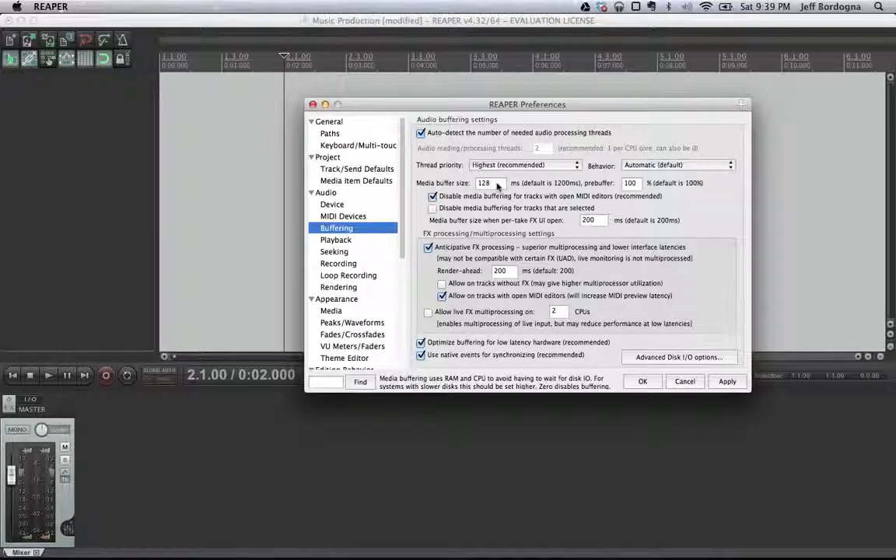
click(497, 183)
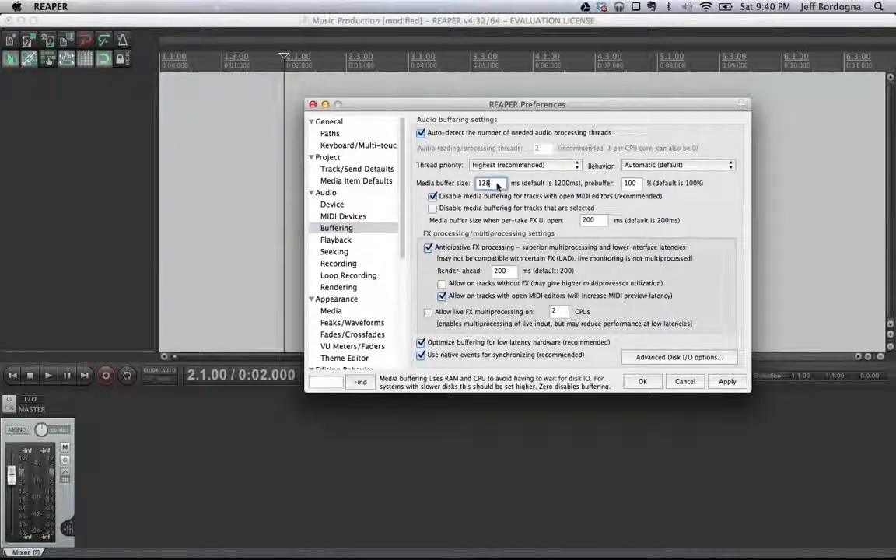
click(724, 381)
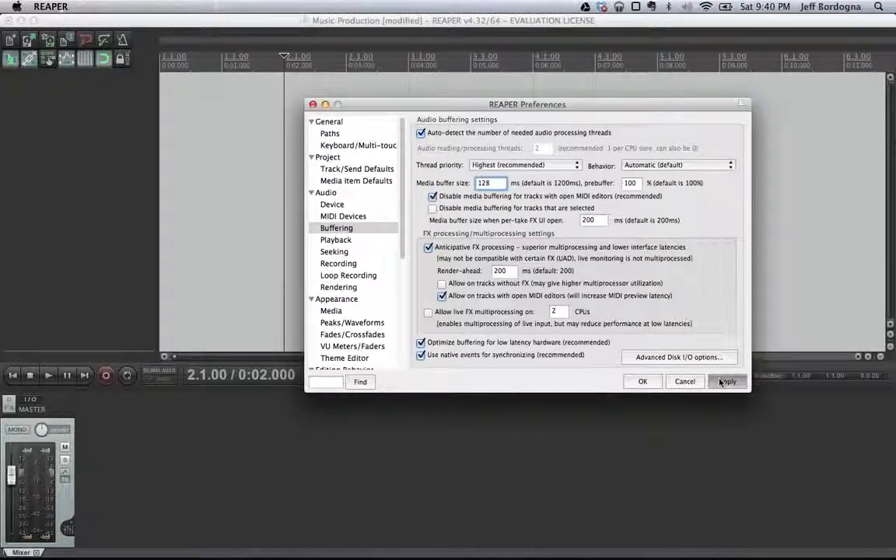
click(638, 382)
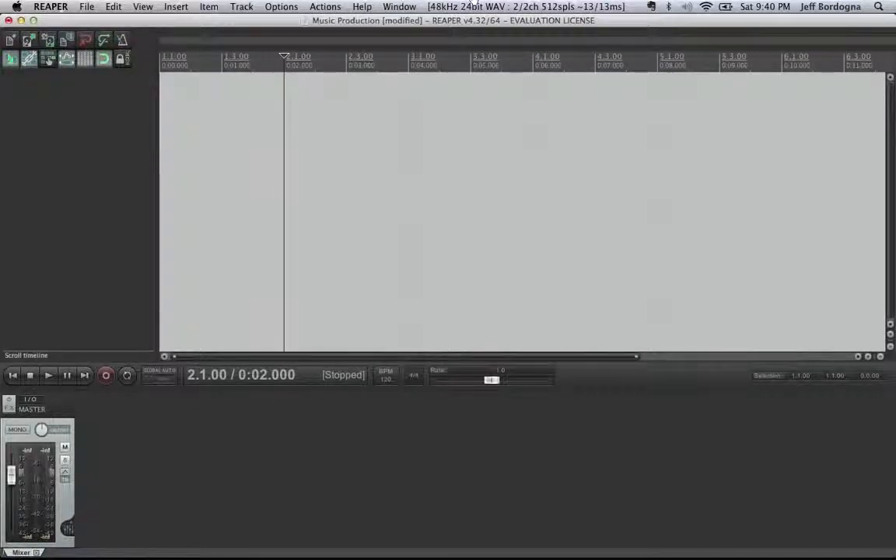
click(475, 7)
click(475, 6)
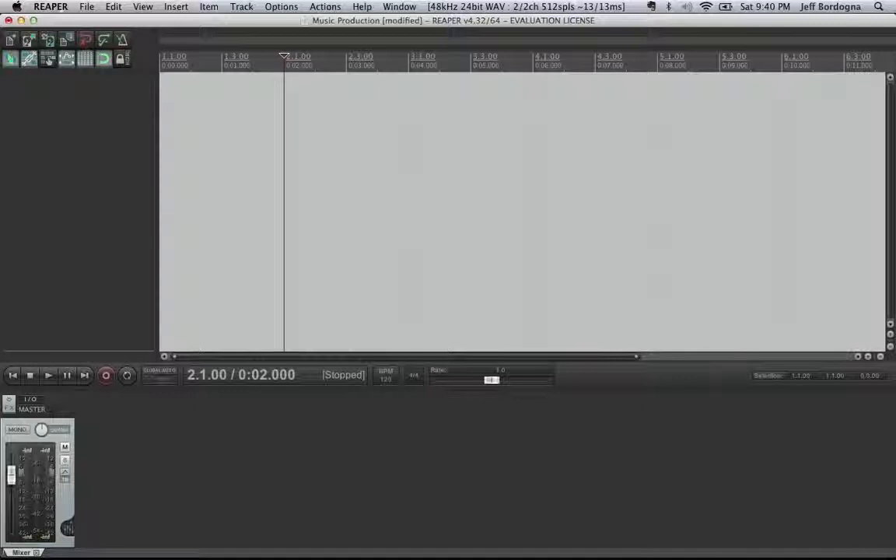
Insert a new track and set its recording input to stereo Input 1 / Input 2.
click(242, 6)
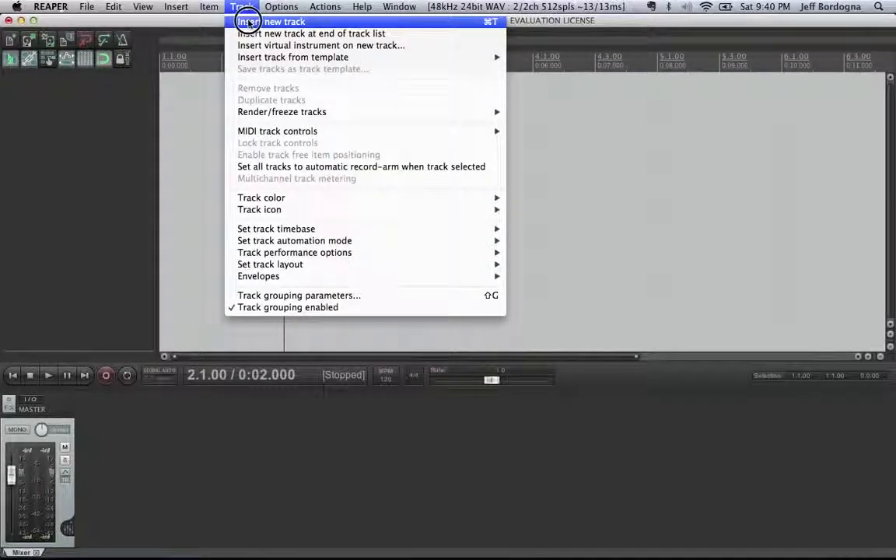
click(249, 21)
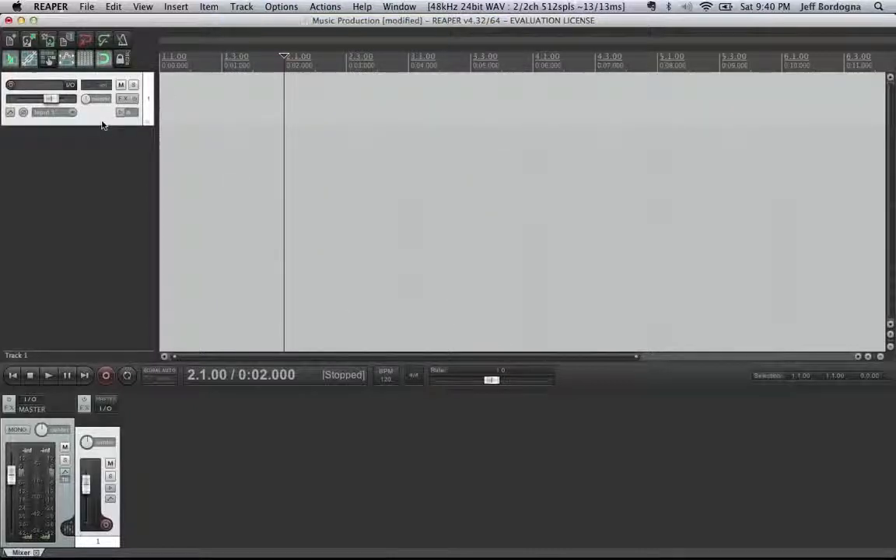
click(73, 115)
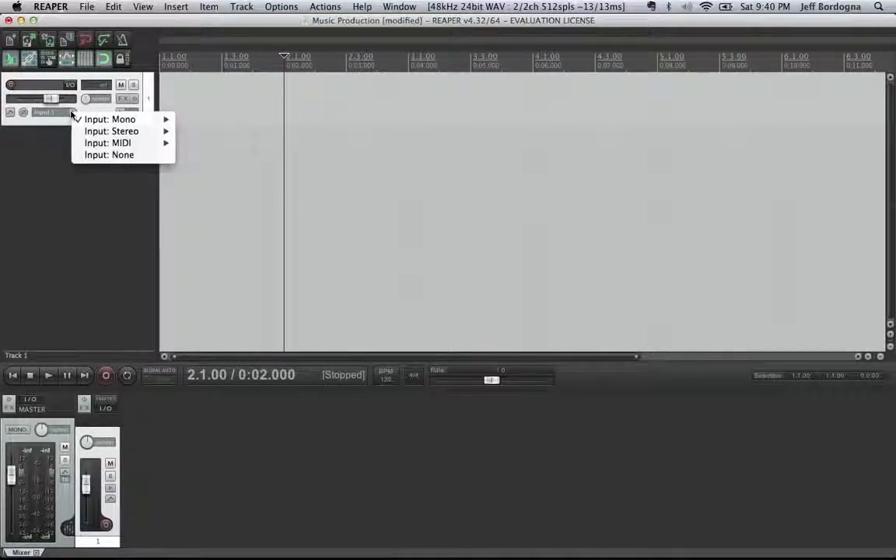
mouse_move(105, 131)
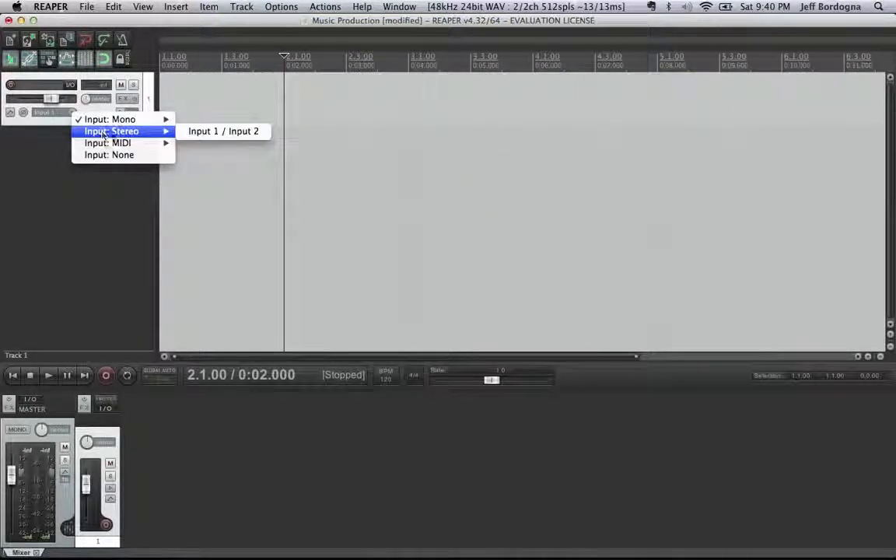
click(204, 132)
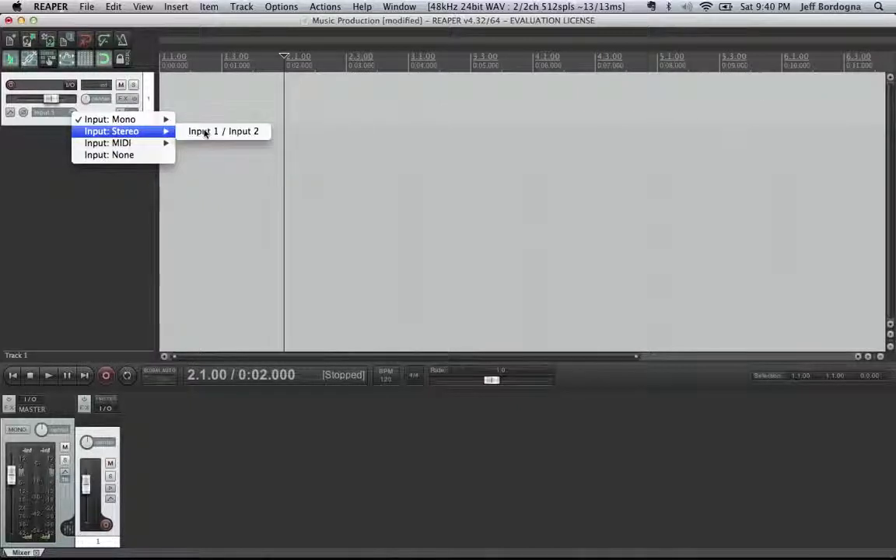
Name the new track Music Production.
double_click(34, 86)
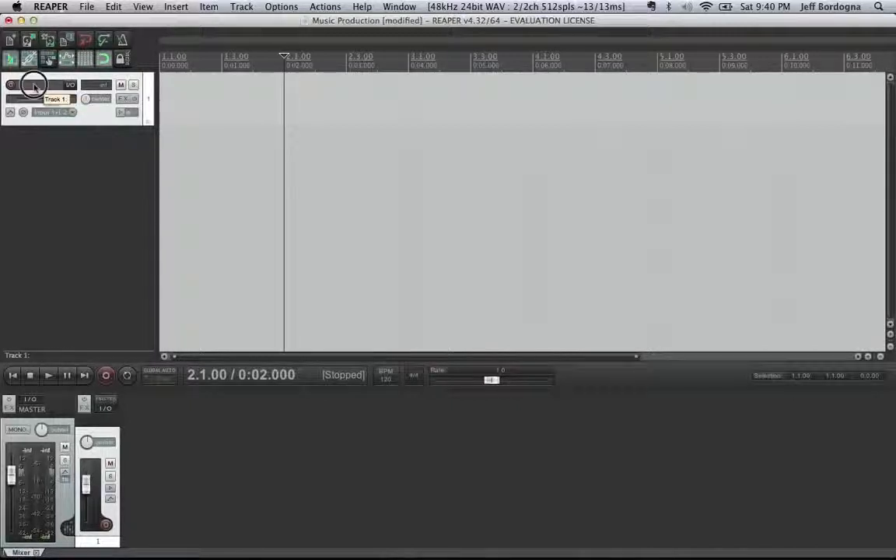
text(M)
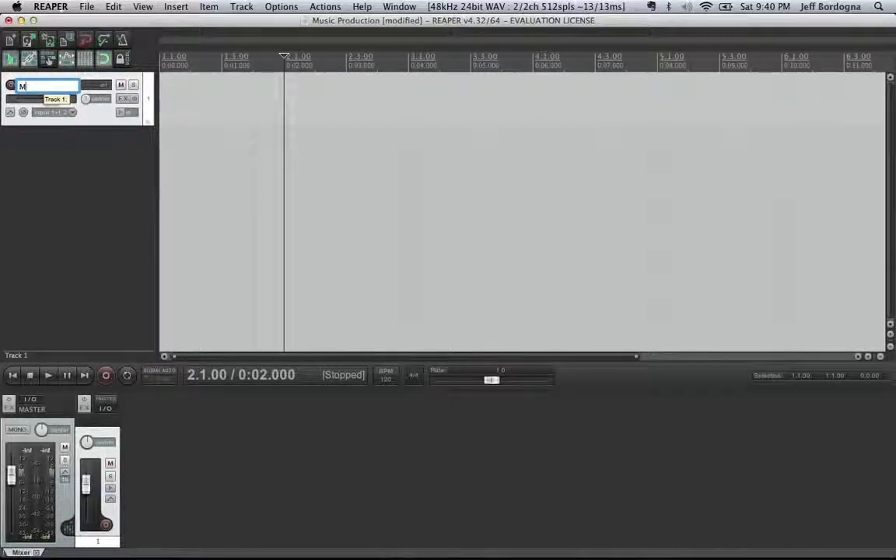
text(usic Hroduc)
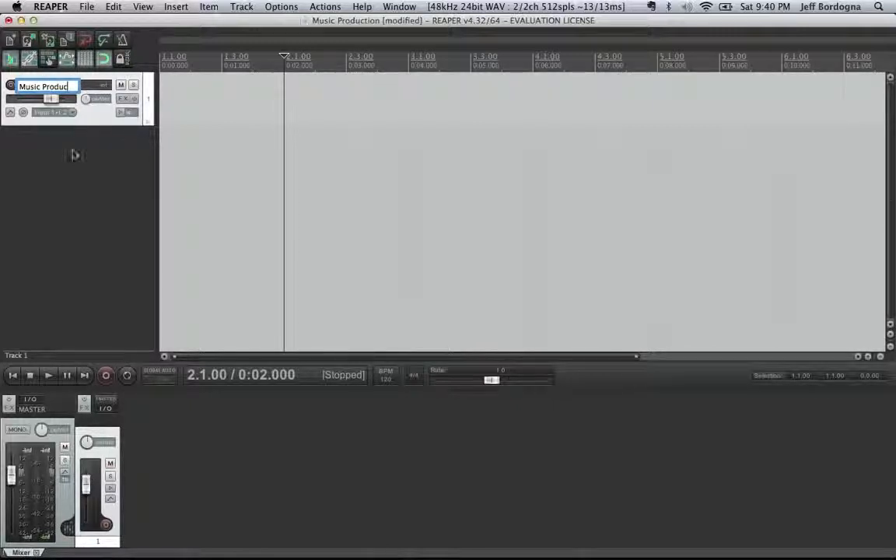
text(tion)
key(Return)
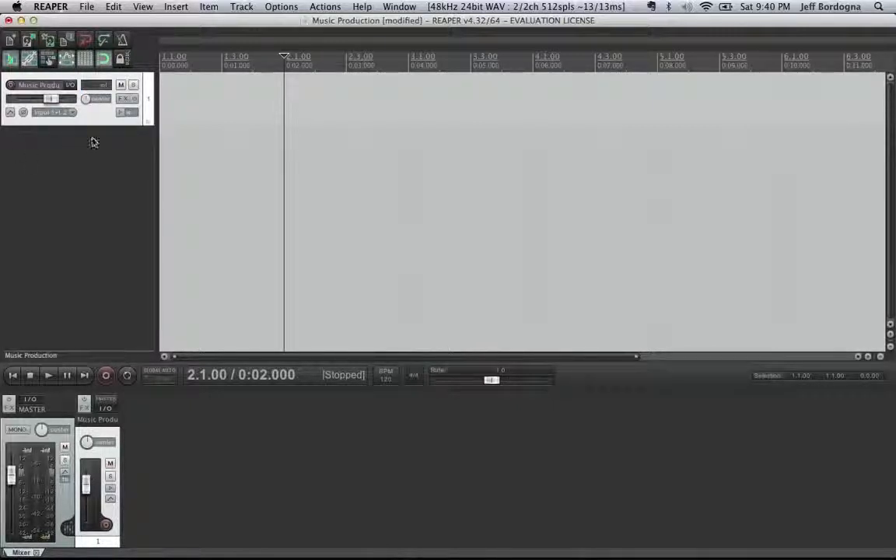
Place the edit cursor at 1.2.00 (0:00.500) on the timeline.
click(185, 91)
scroll(184, 91, right, 15)
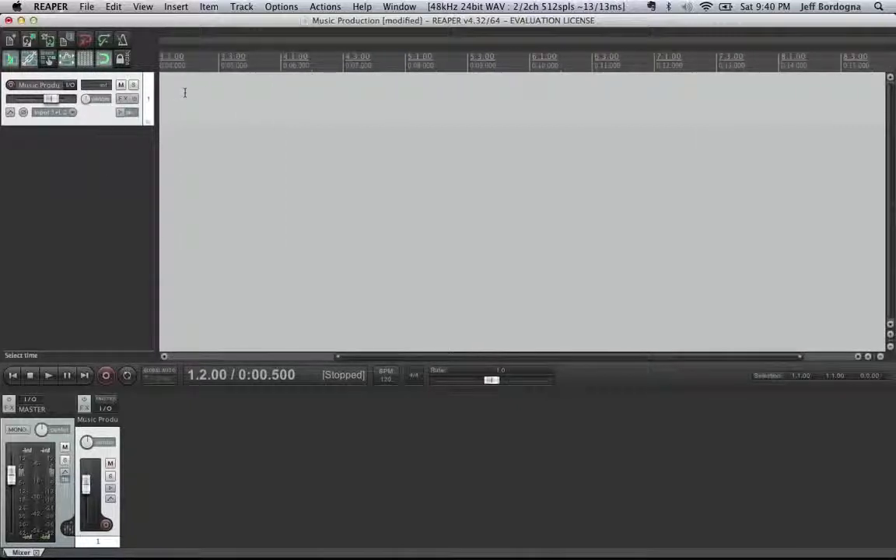
click(175, 358)
click(175, 358)
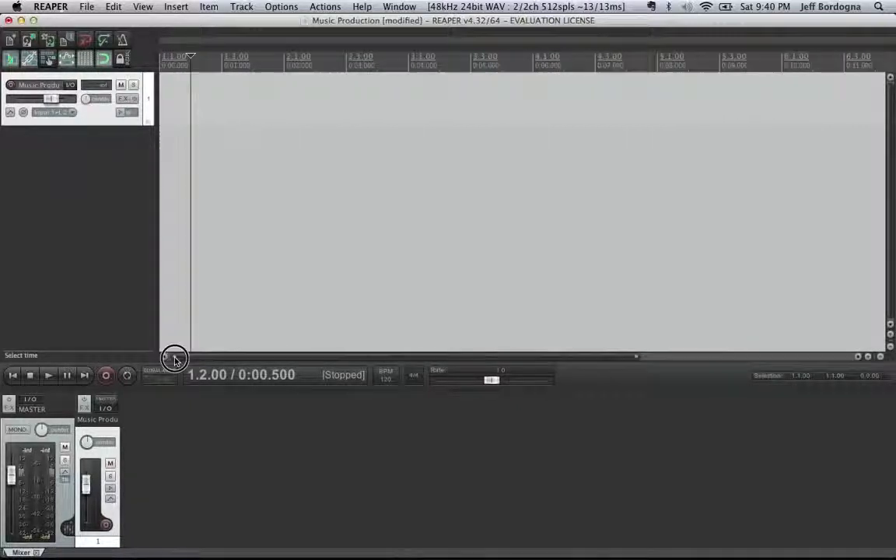
click(175, 358)
click(172, 358)
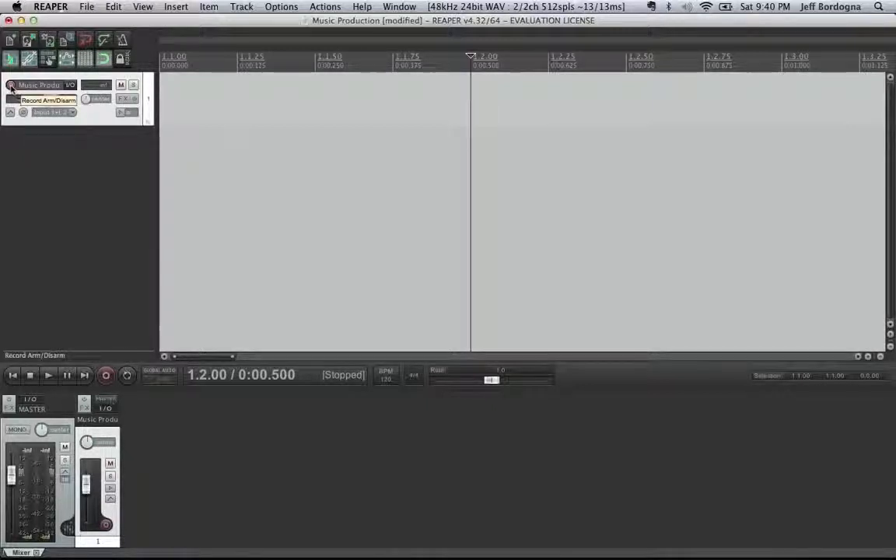
Arm the Music Production track for recording and enable the metronome.
click(11, 86)
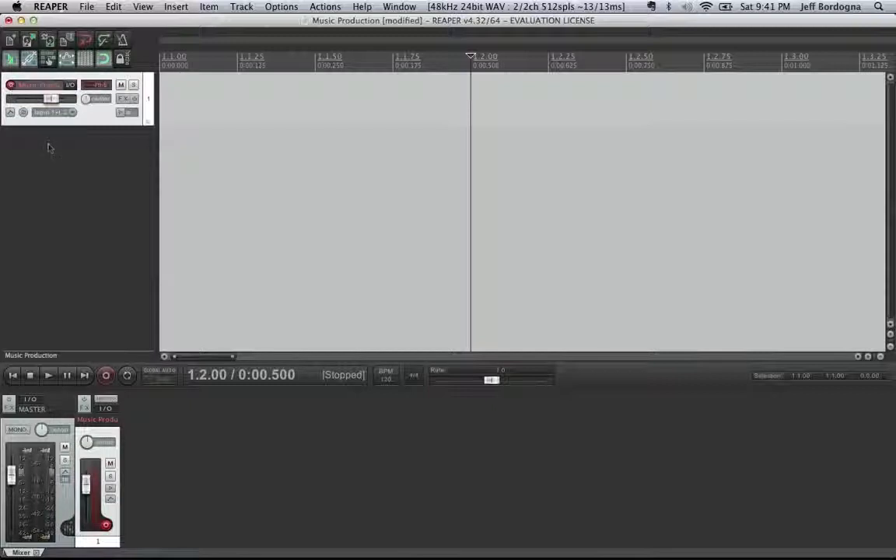
click(123, 40)
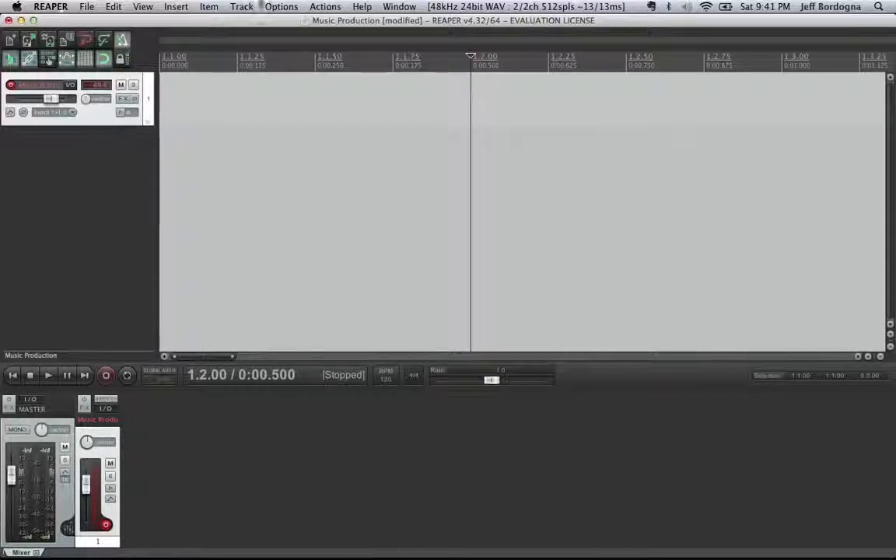
Check the count-in, playback and recording options in the metronome and pre-roll settings, and close the settings.
click(274, 6)
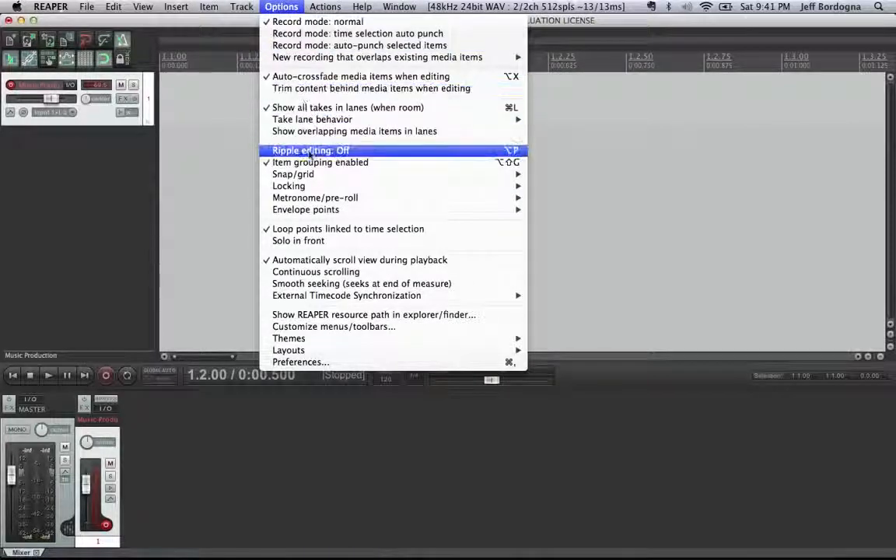
mouse_move(315, 199)
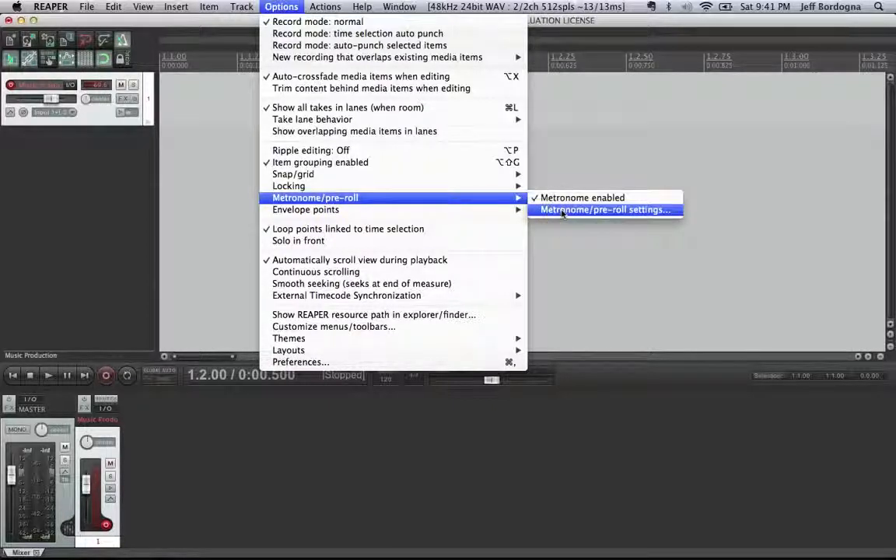
click(563, 210)
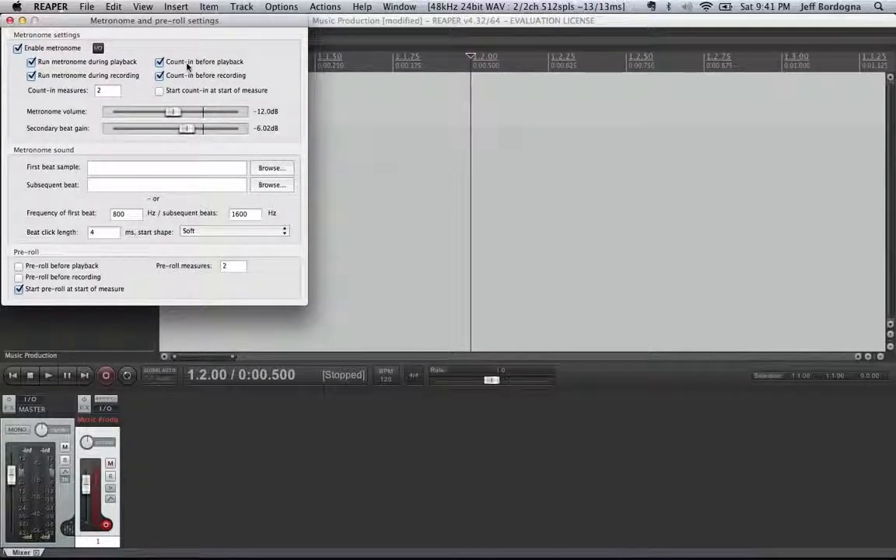
click(11, 22)
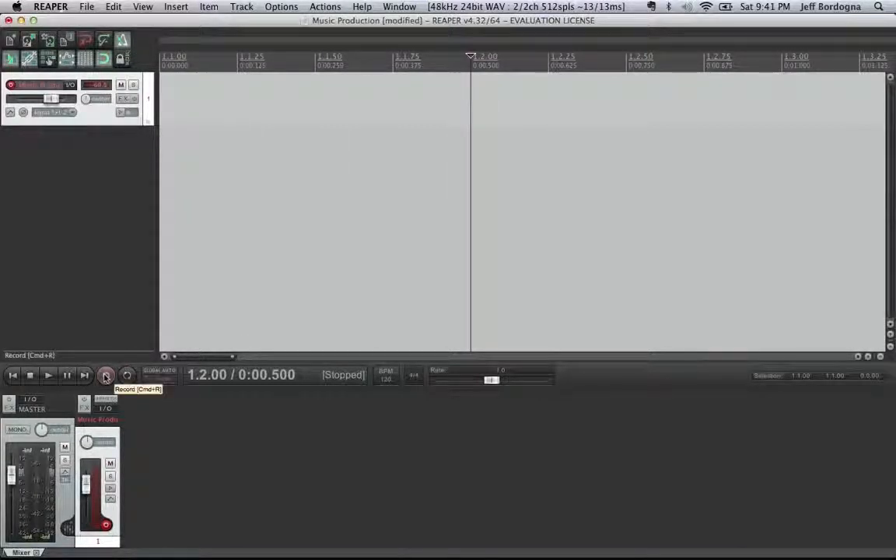
Record a take of about 6 seconds on the Music Production track, stop recording, and save all recorded files.
click(106, 377)
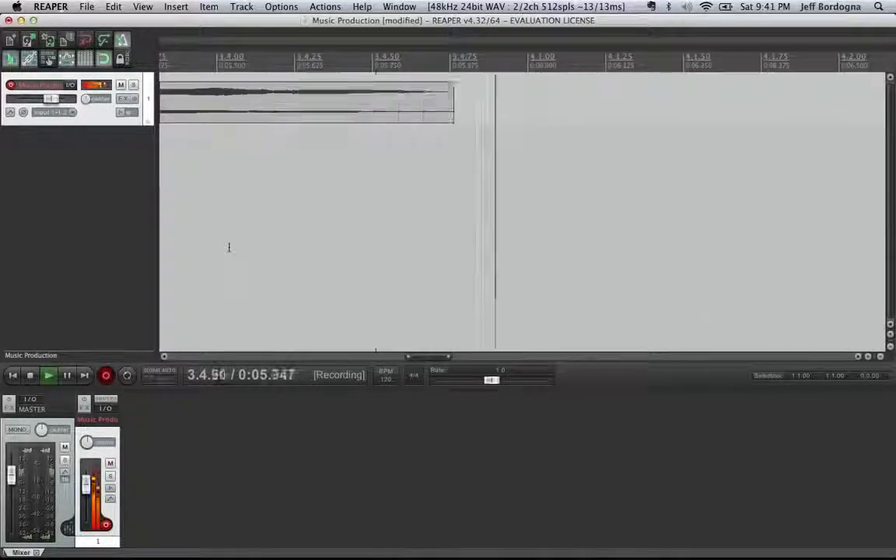
key(space)
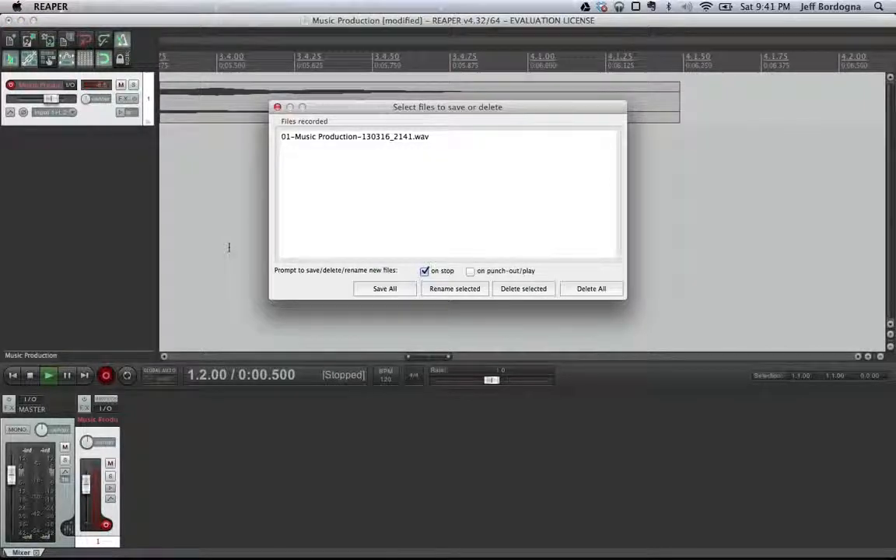
click(384, 289)
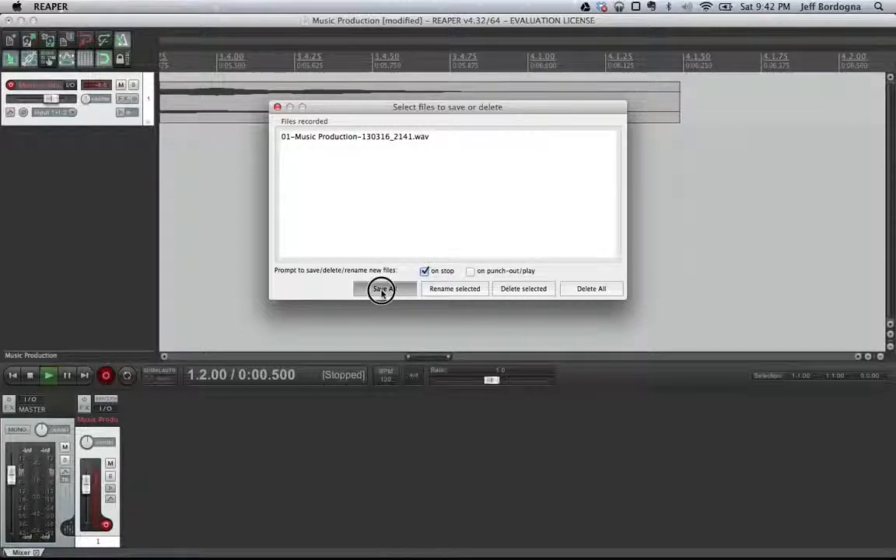